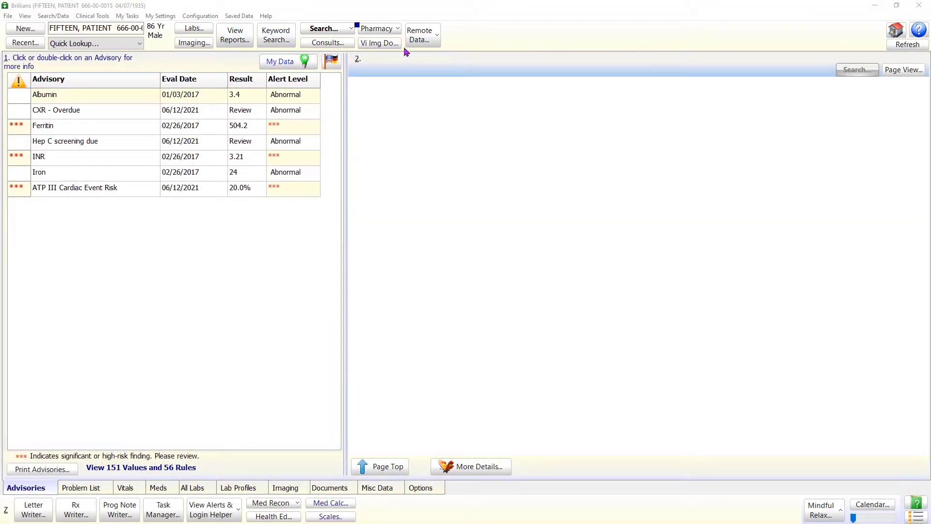
# Open the formulary search window from the Pharmacy menu and adjust its panes
pyautogui.click(397, 31)
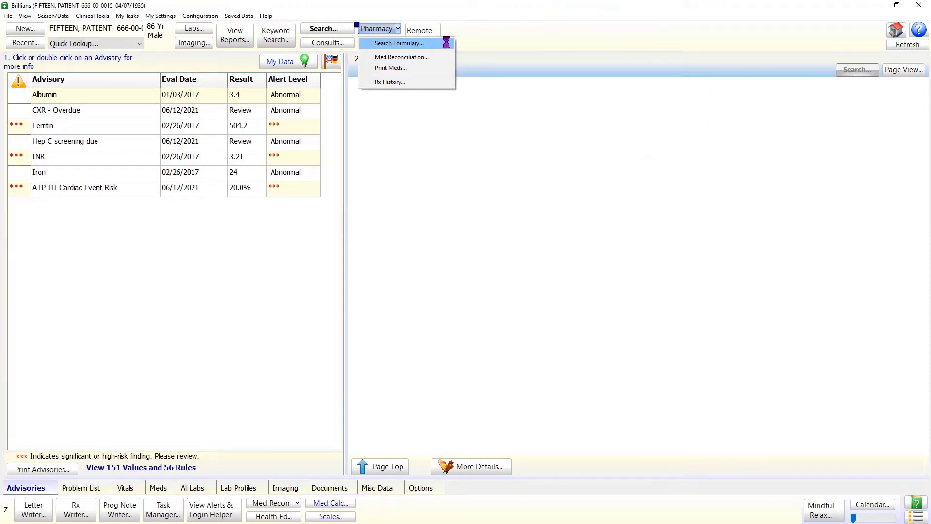
pyautogui.click(446, 42)
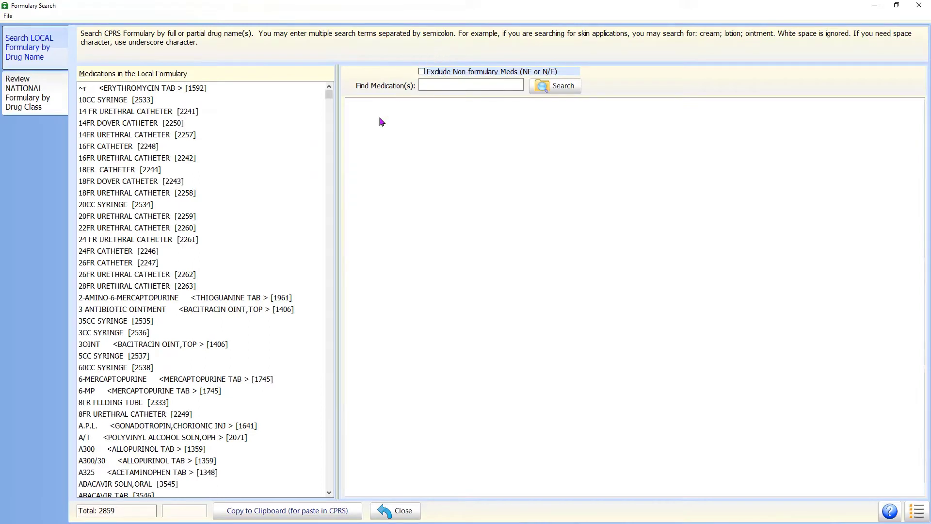
pyautogui.moveTo(338, 187); pyautogui.dragTo(341, 188)
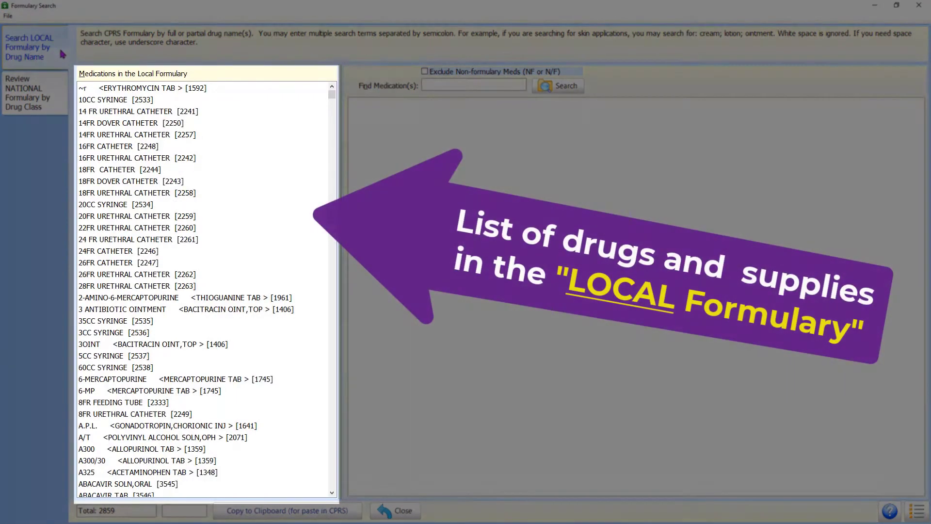
pyautogui.moveTo(332, 97)
pyautogui.mouseDown()
pyautogui.moveTo(333, 165)
pyautogui.moveTo(331, 88)
pyautogui.mouseUp()
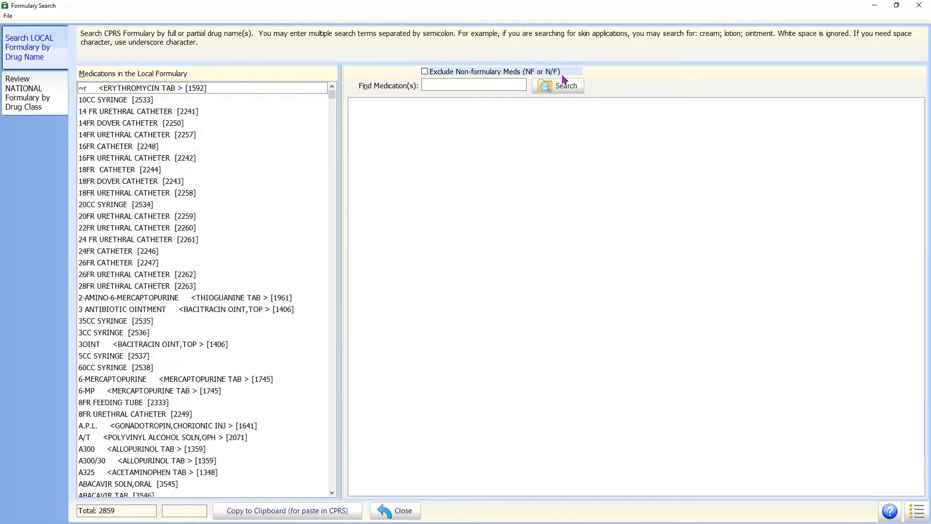
# Search the local formulary for 'Statin' and select the FLUVASTATIN TAB,SA result
pyautogui.click(476, 87)
pyautogui.write('Stat')
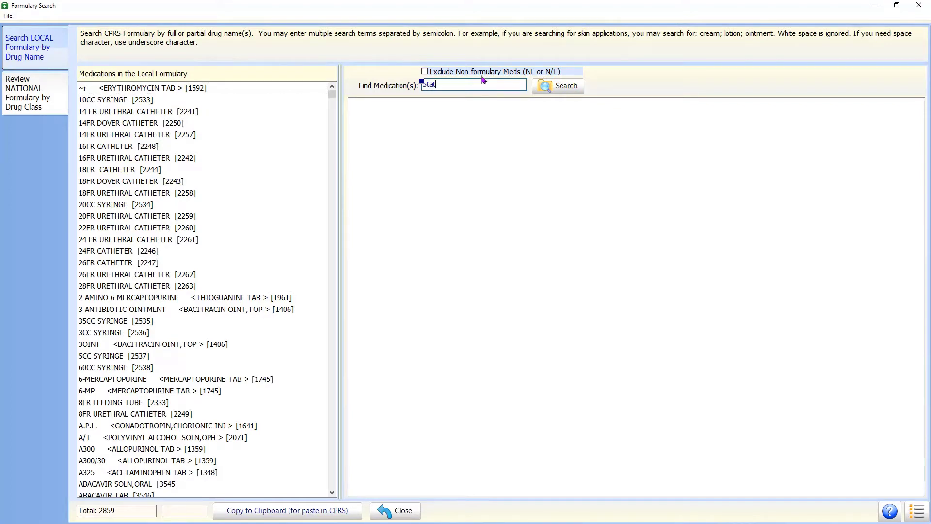
pyautogui.write('in')
pyautogui.press('Return')
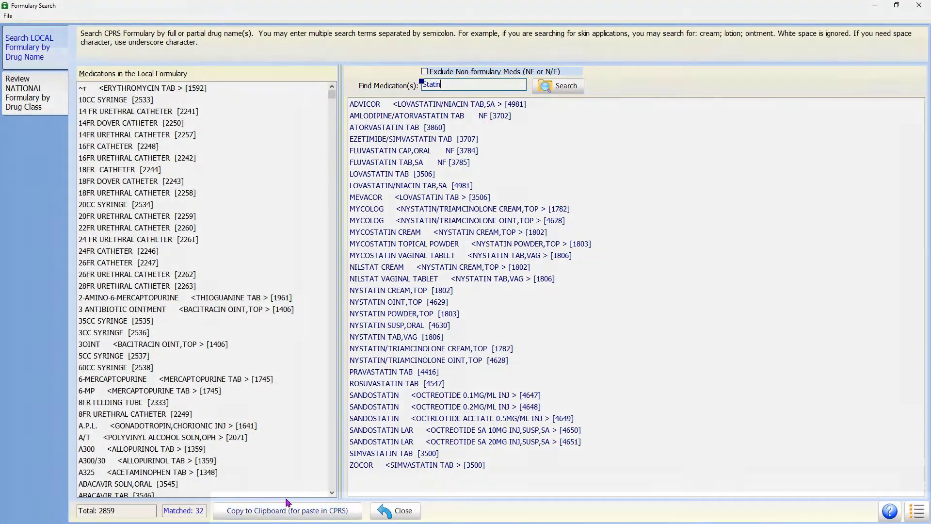
pyautogui.click(399, 162)
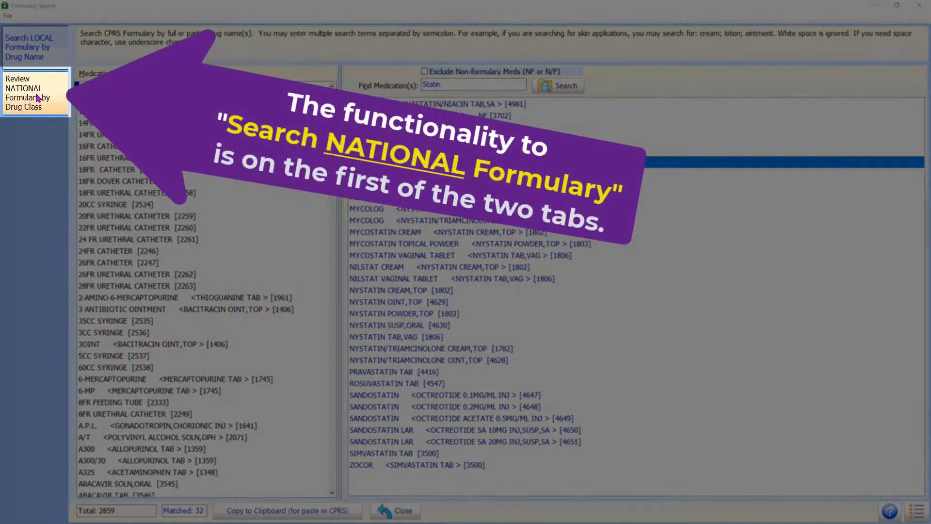
# Copy PRAZOSIN HCL 1MG CAP details from the national ALPHA BLOCKERS/RELATED drug class
pyautogui.click(59, 97)
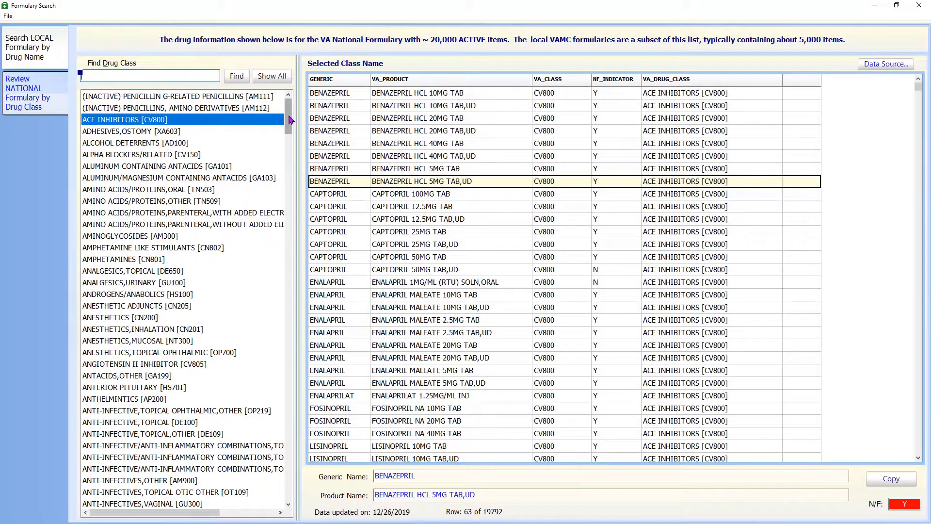
pyautogui.moveTo(289, 119)
pyautogui.mouseDown()
pyautogui.moveTo(288, 218)
pyautogui.moveTo(289, 106)
pyautogui.mouseUp()
pyautogui.click(139, 155)
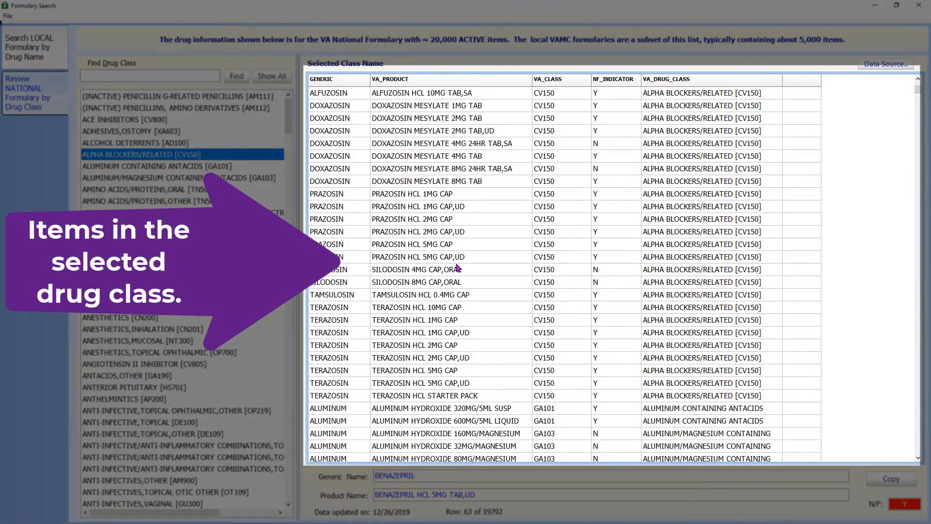
pyautogui.click(421, 197)
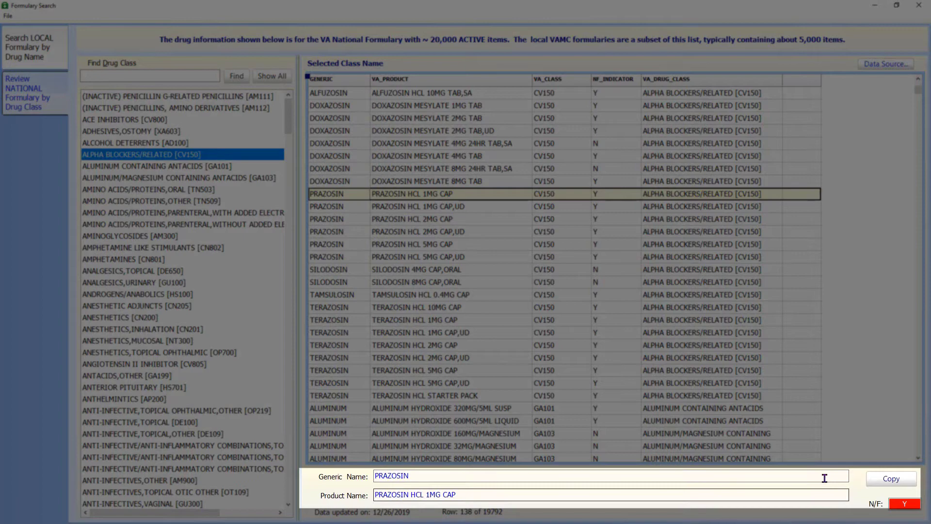
pyautogui.click(891, 479)
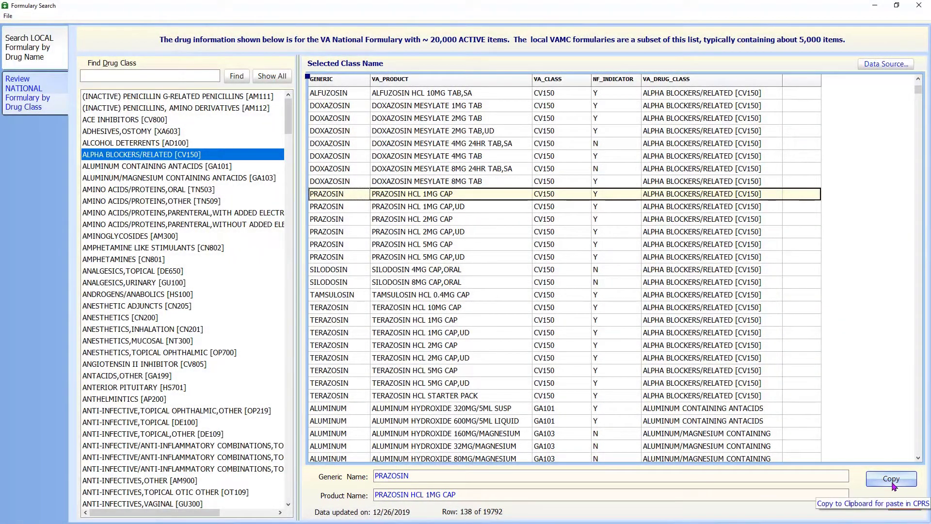
# Review the ezetimibe/simvastatin and amlodipine/atorvastatin statin matches, then clear the search term
pyautogui.click(30, 46)
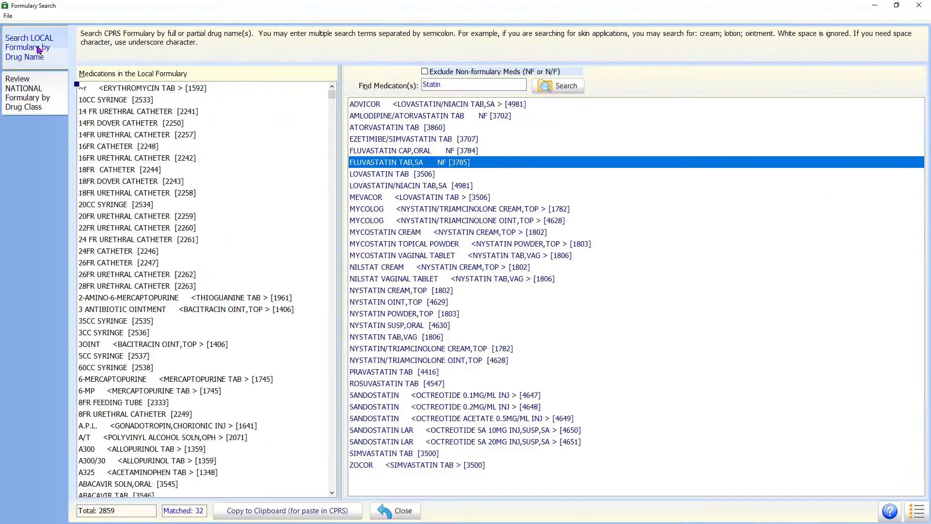
pyautogui.click(27, 92)
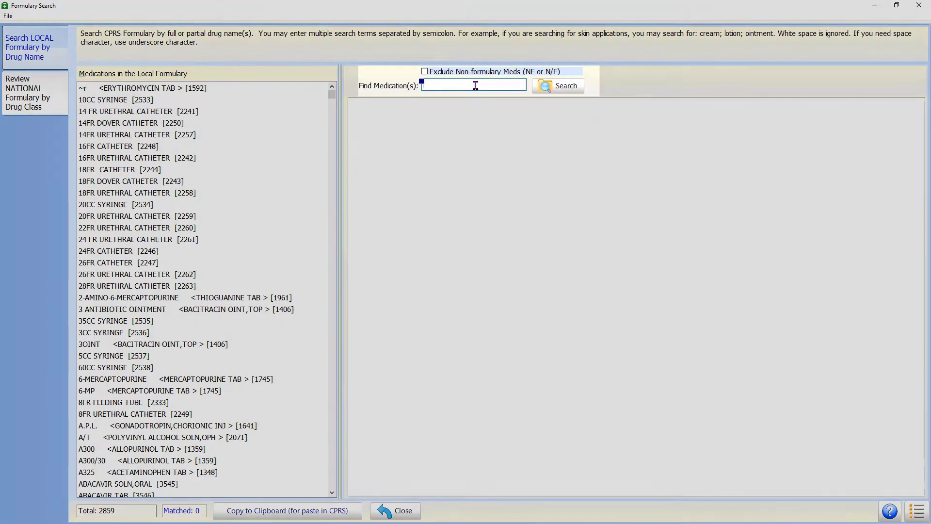
pyautogui.write('stat')
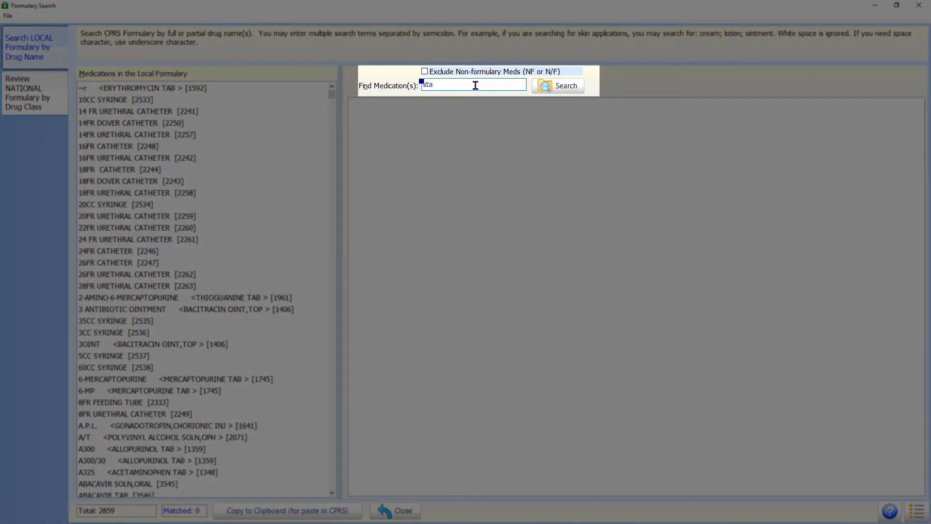
pyautogui.write('in')
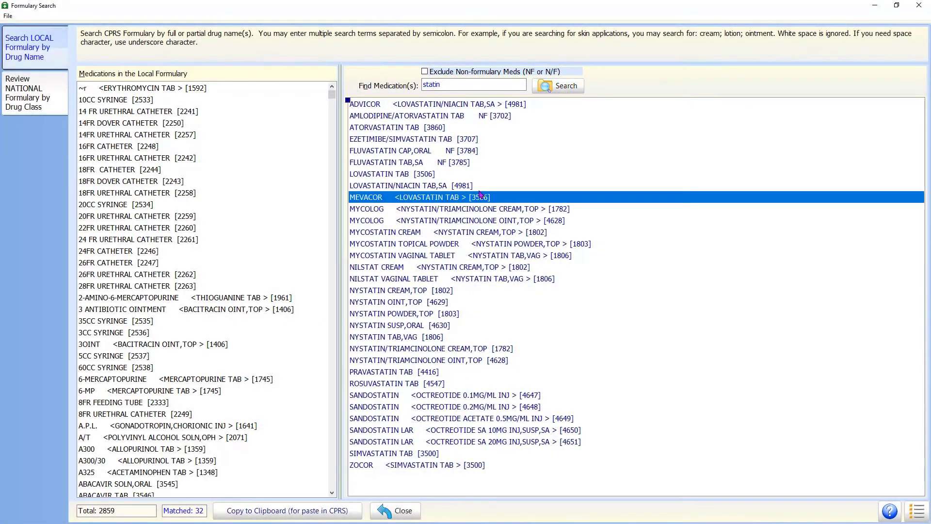
pyautogui.click(485, 142)
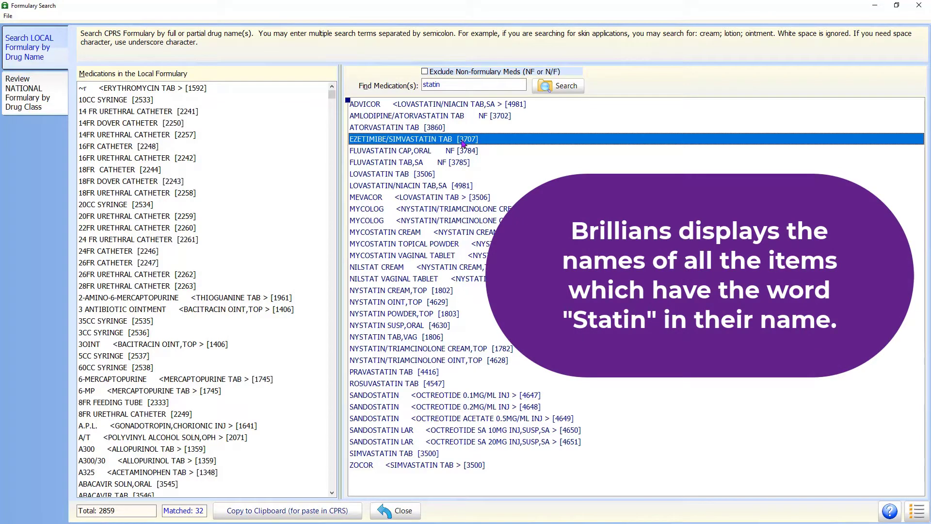
pyautogui.click(439, 116)
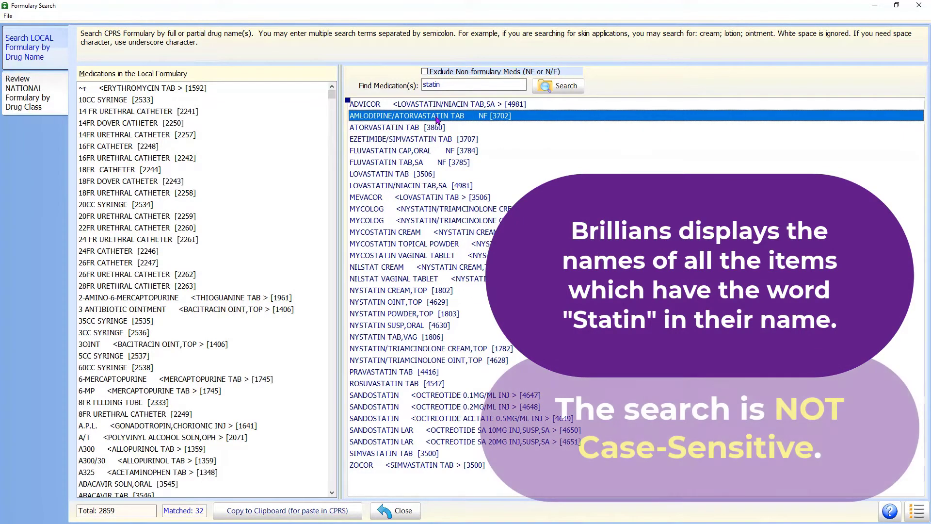
pyautogui.moveTo(450, 86); pyautogui.dragTo(379, 82)
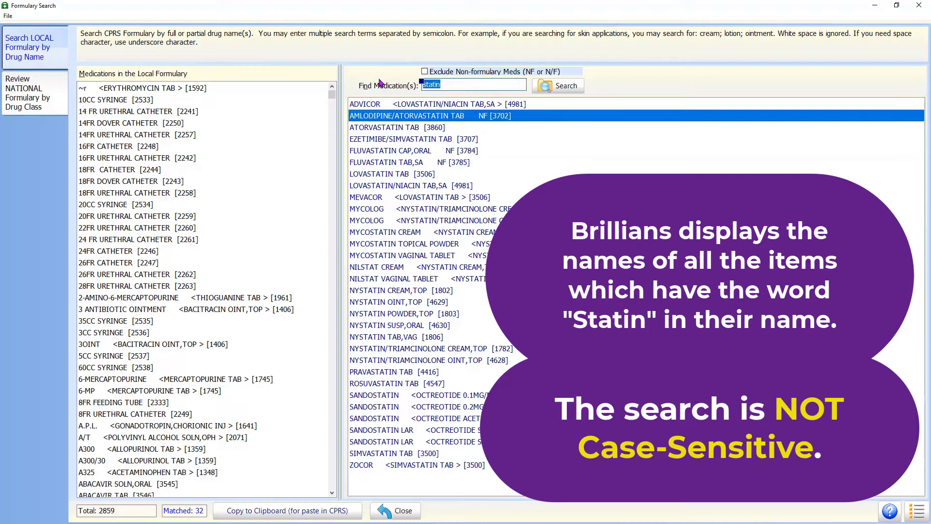
pyautogui.press('BackSpace')
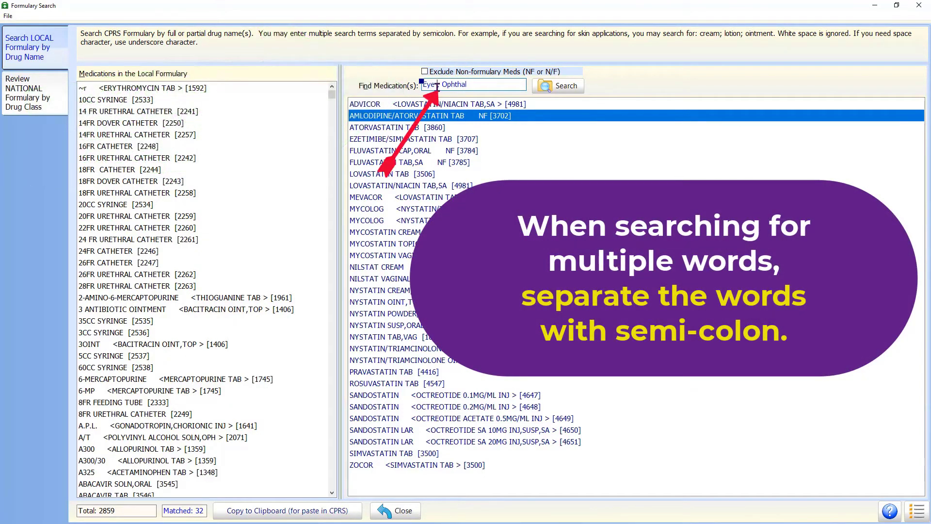
# Search for 'Eye ; Ophthal', then 'Otic; Ear', selecting the acetic acid and carbamide peroxide results
pyautogui.moveTo(437, 85); pyautogui.dragTo(442, 85)
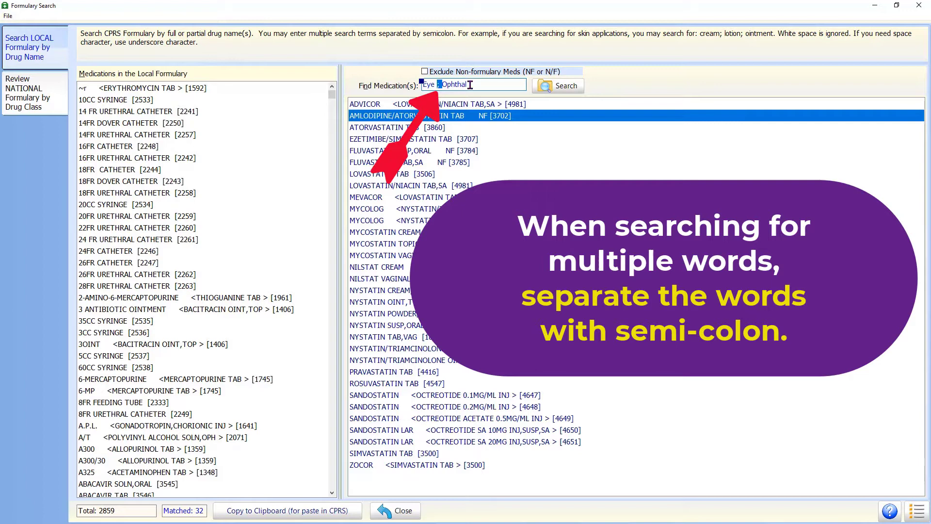
pyautogui.write(';')
pyautogui.click(558, 85)
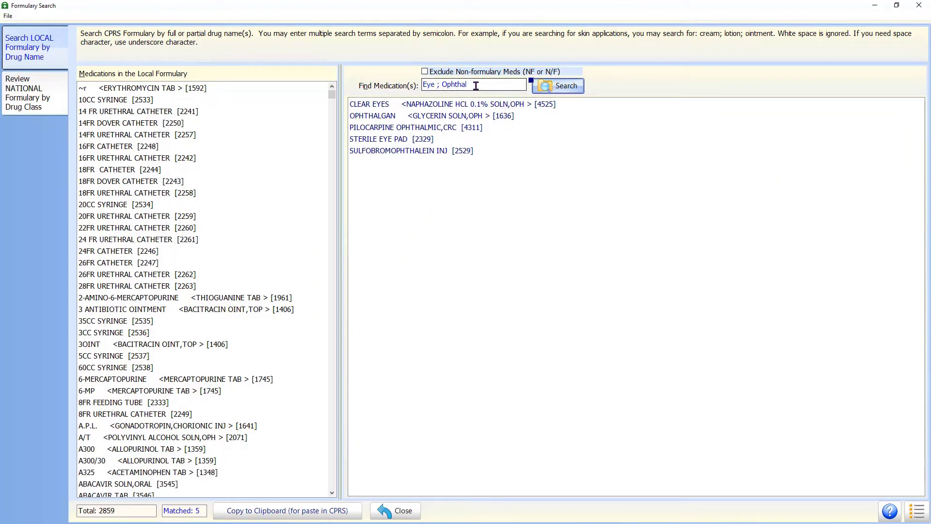
pyautogui.moveTo(480, 85); pyautogui.dragTo(398, 81)
pyautogui.press('BackSpace')
pyautogui.write('Otic;')
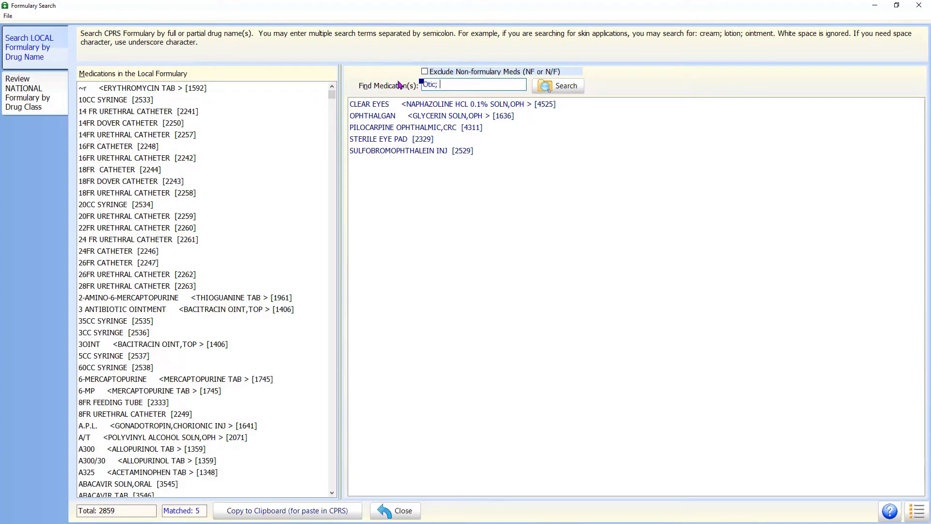
pyautogui.write('Ear')
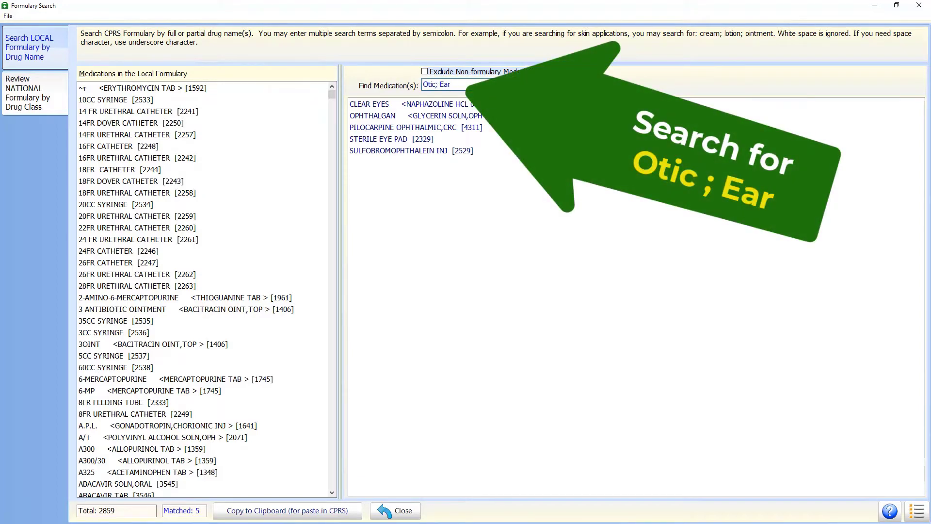
pyautogui.press('Return')
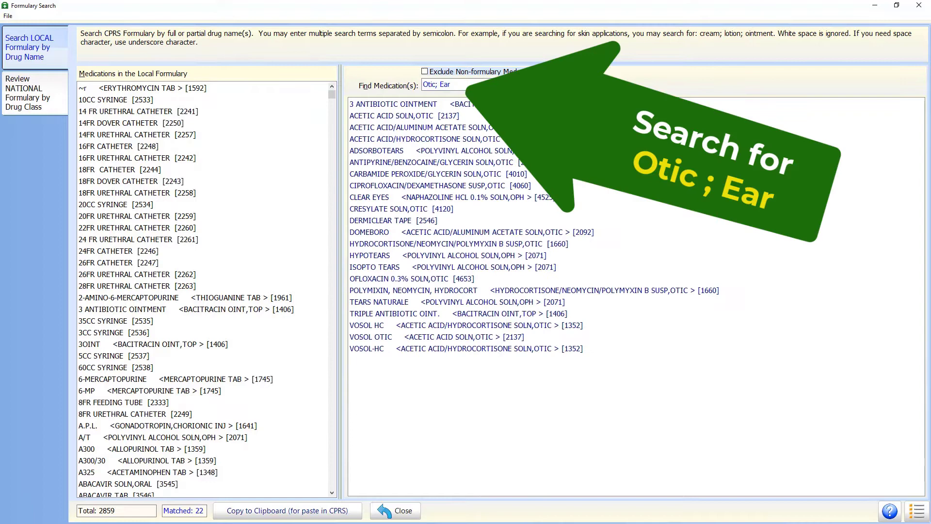
pyautogui.click(407, 115)
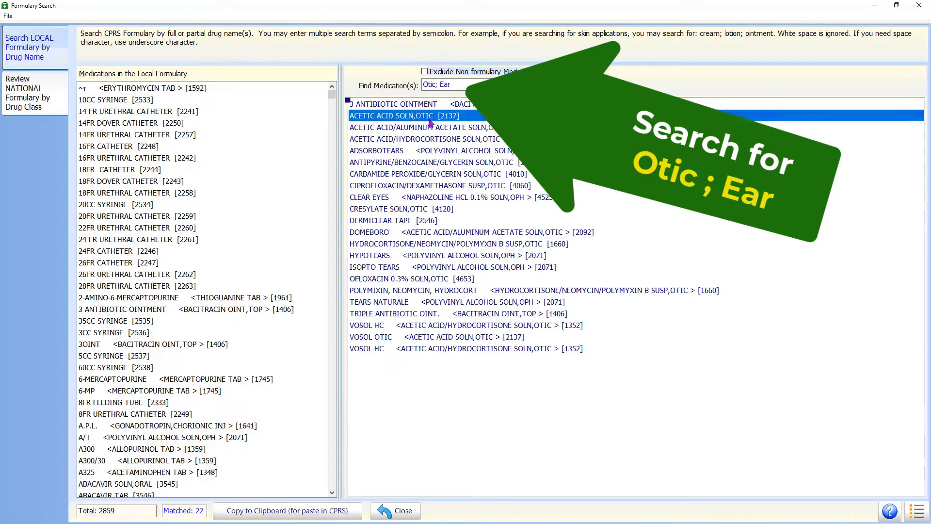
pyautogui.click(448, 175)
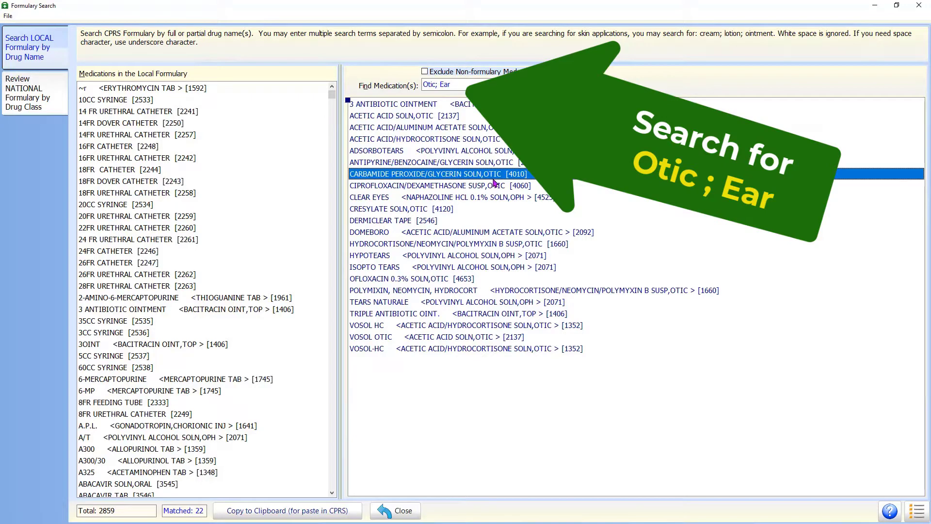
# Search for sartan drugs and select the candesartan and amlodipine/olmesartan results
pyautogui.moveTo(474, 85); pyautogui.dragTo(369, 83)
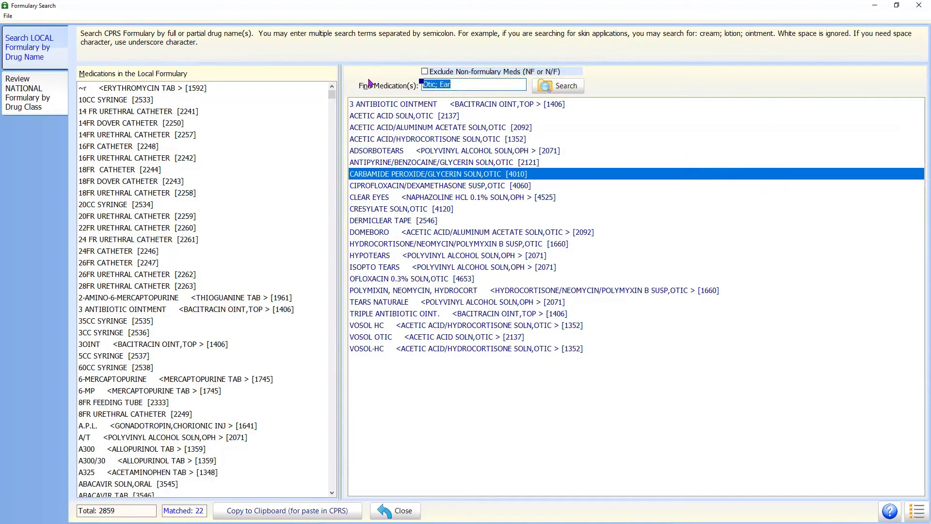
pyautogui.write('s')
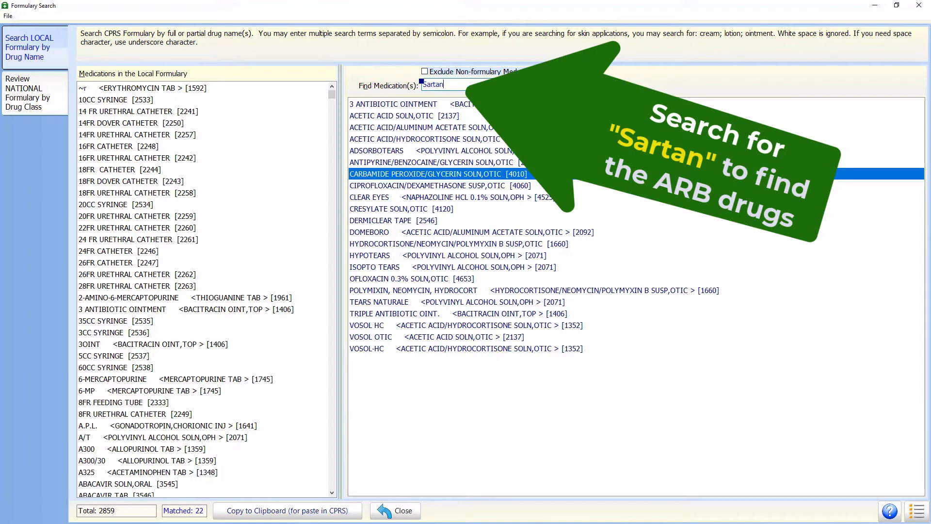
pyautogui.press('Return')
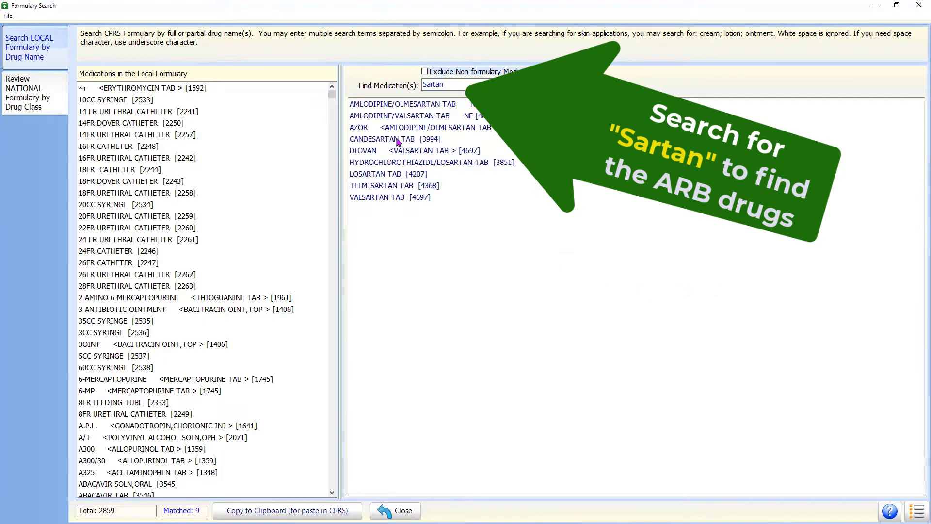
pyautogui.click(399, 142)
pyautogui.click(428, 104)
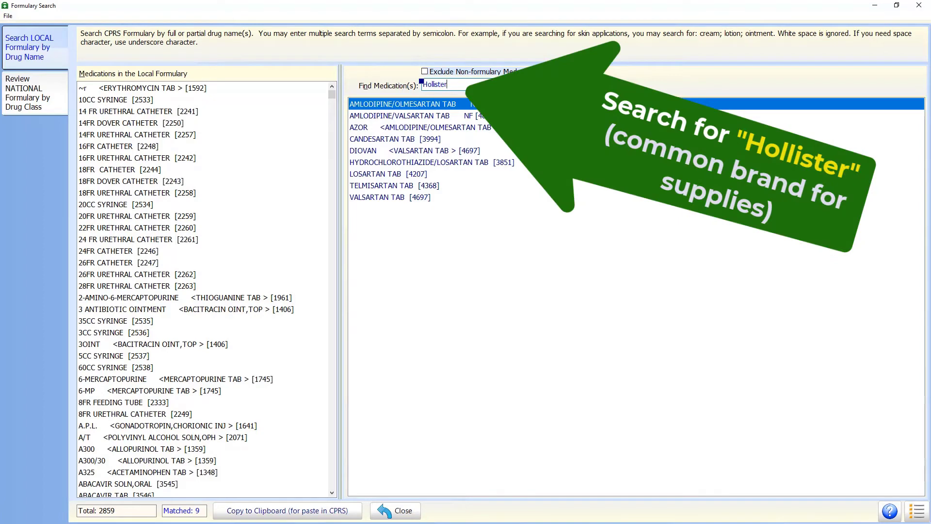
# Search for Hollister supplies, select HOLLISTER #3229 DEVICE, then search for '2218'
pyautogui.press('Return')
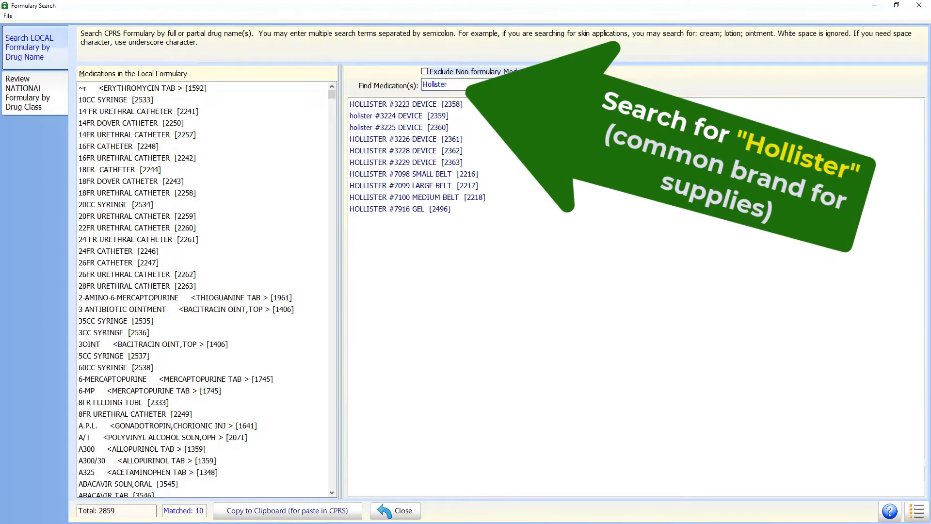
pyautogui.click(451, 164)
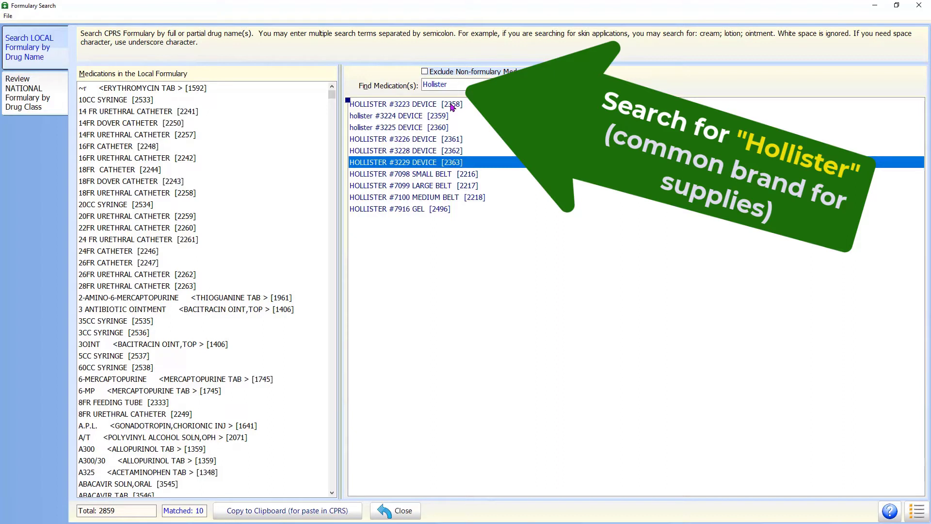
pyautogui.moveTo(455, 84); pyautogui.dragTo(362, 86)
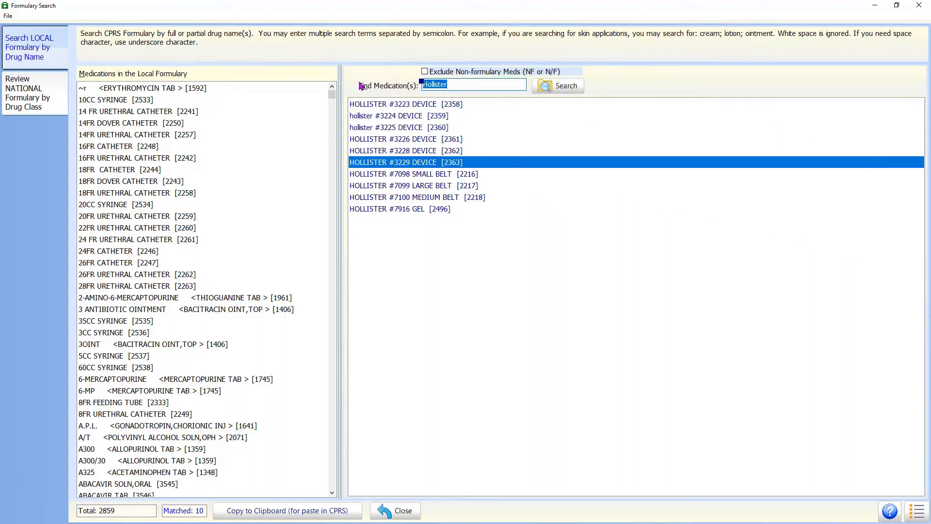
pyautogui.write('2218')
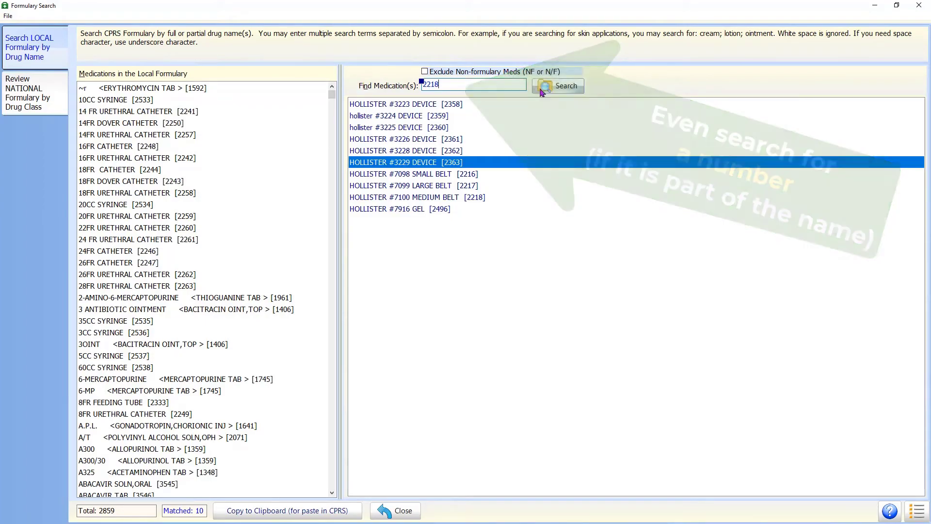
pyautogui.click(557, 85)
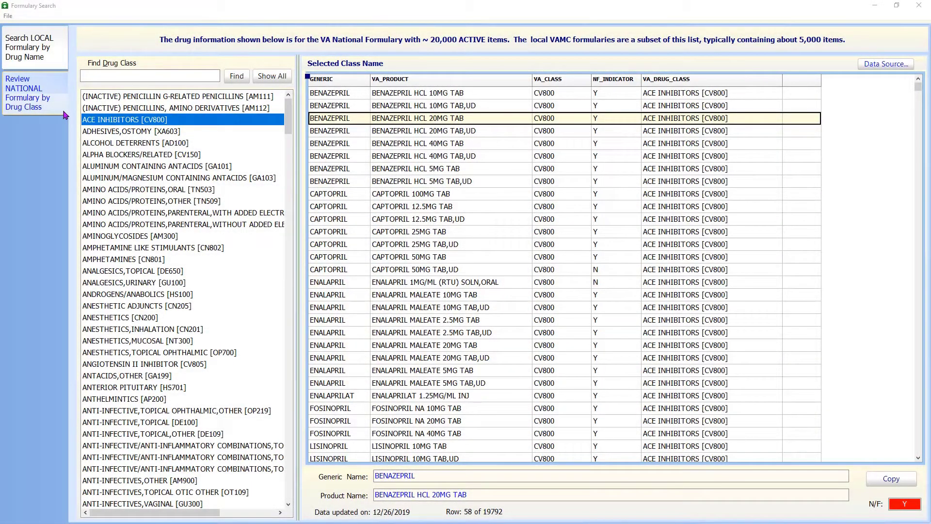
# Find national formulary drug classes matching 'Cephalosp'
pyautogui.click(103, 73)
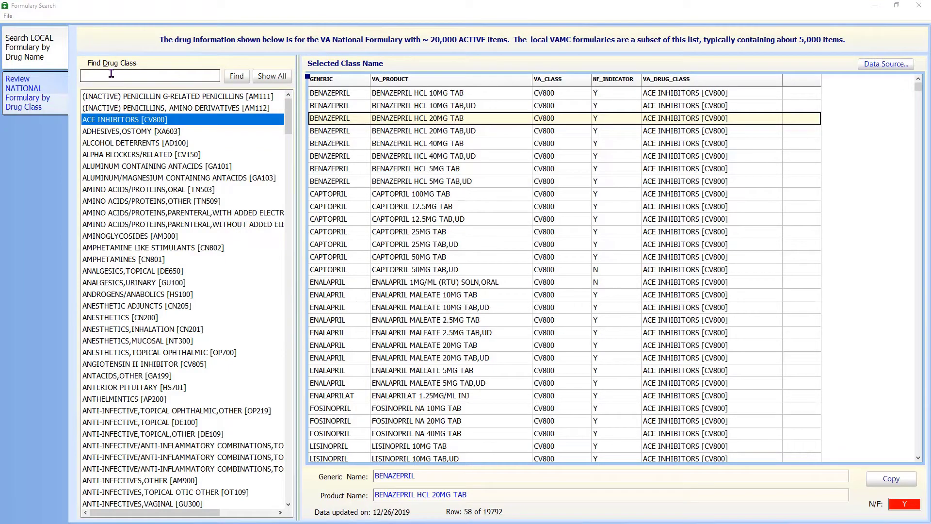
pyautogui.click(46, 51)
pyautogui.click(33, 91)
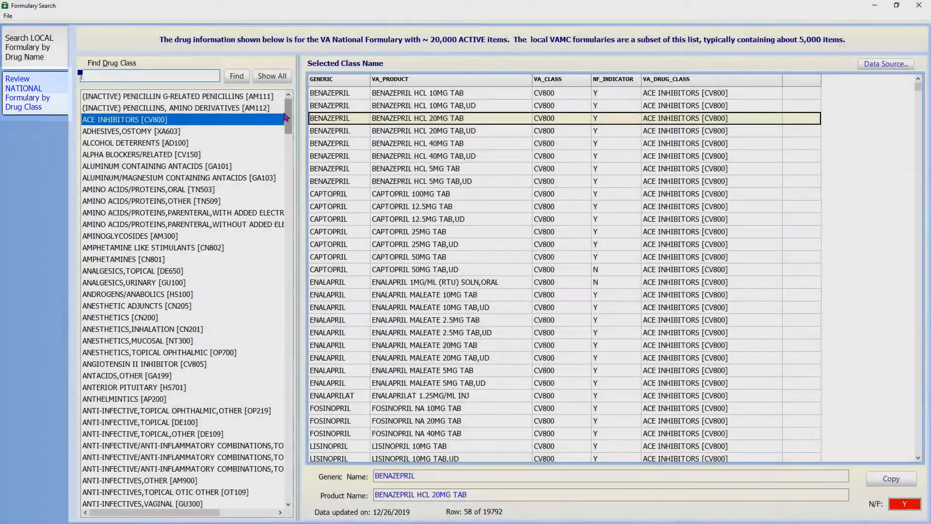
pyautogui.moveTo(289, 101)
pyautogui.mouseDown()
pyautogui.moveTo(288, 194)
pyautogui.moveTo(288, 95)
pyautogui.mouseUp()
pyautogui.click(158, 77)
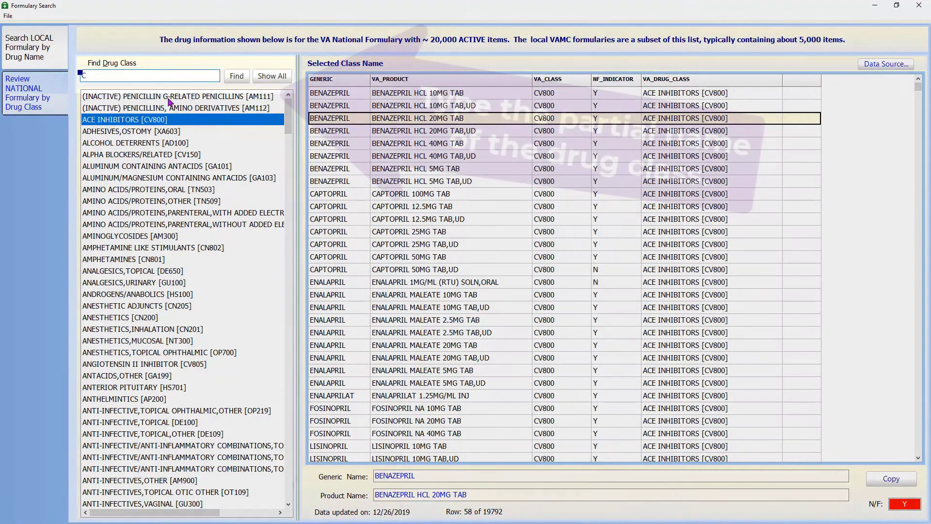
pyautogui.write('Cephalosp')
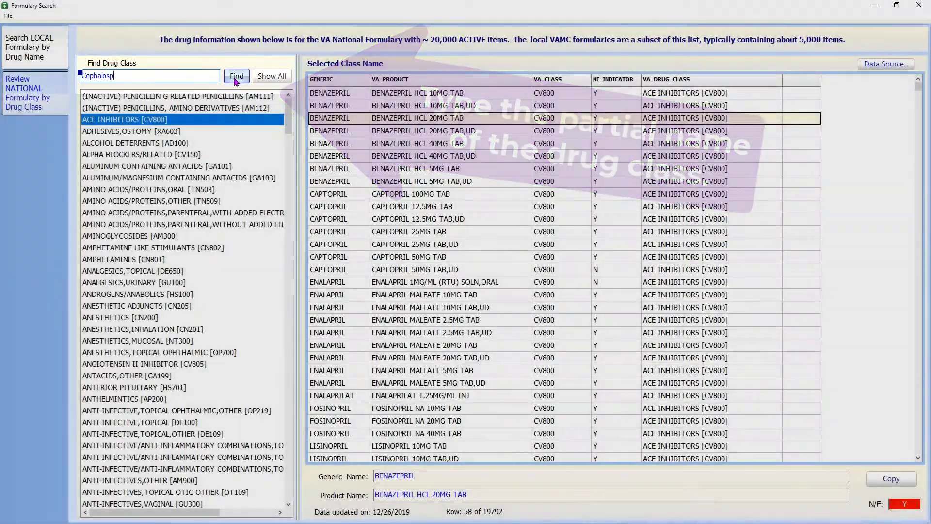
pyautogui.click(236, 76)
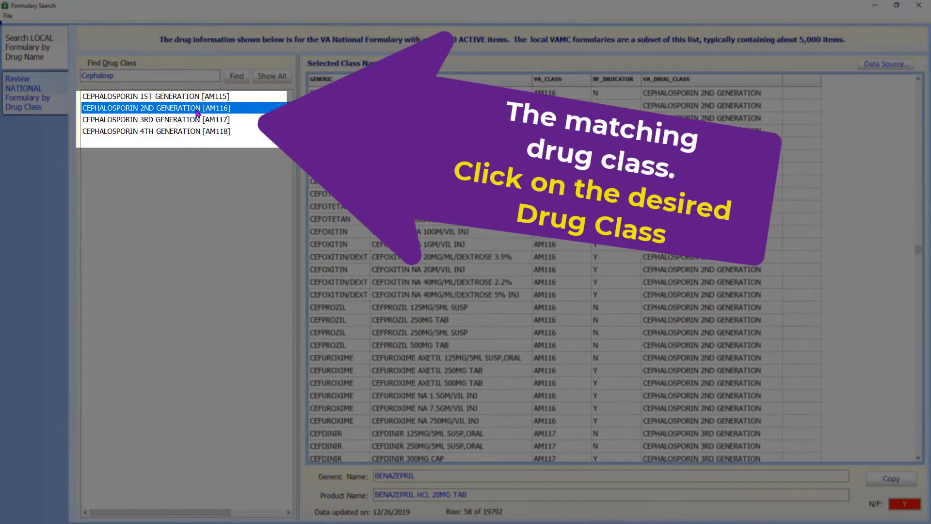
# Copy CEFDINIR 300MG CAP from the CEPHALOSPORIN 3RD GENERATION class
pyautogui.click(201, 120)
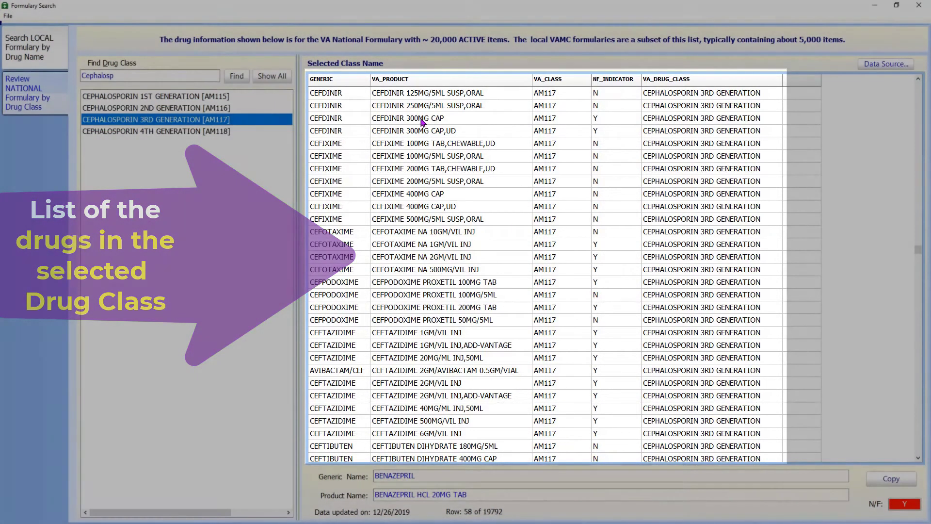
pyautogui.click(408, 119)
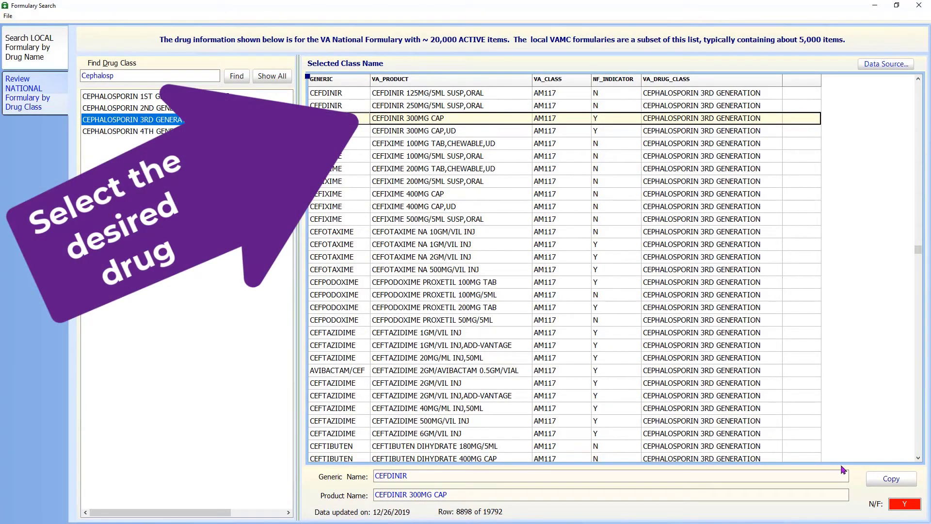
pyautogui.click(891, 479)
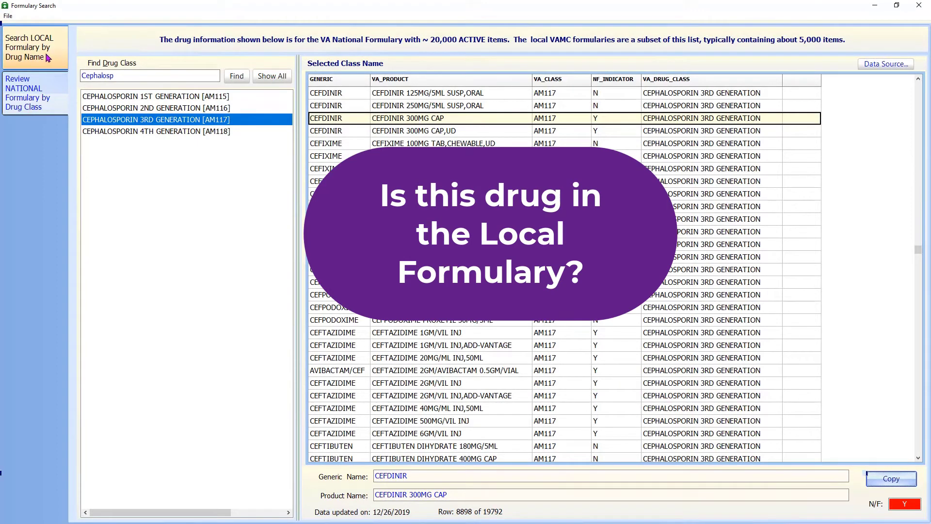
# Search the local formulary for the pasted 'CEFDINIR' and select CEFDINIR CAP,ORAL
pyautogui.click(46, 58)
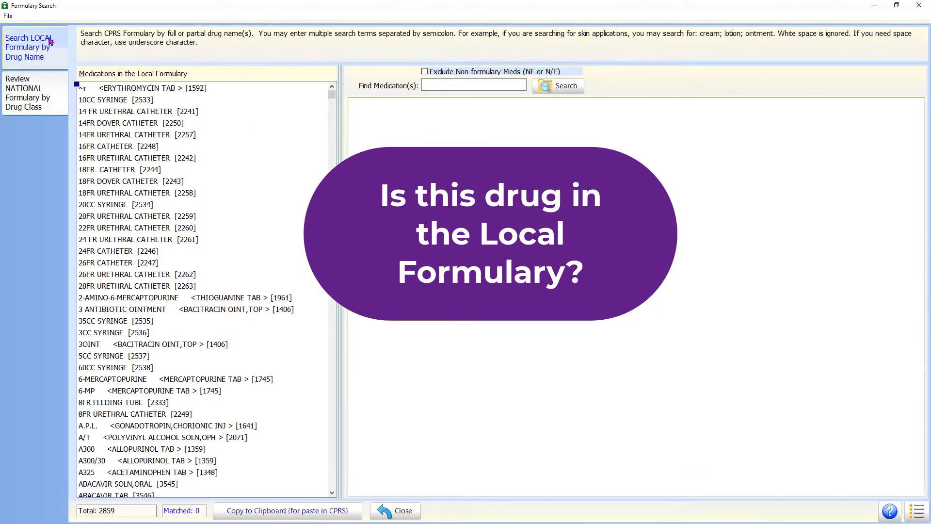
pyautogui.click(466, 85)
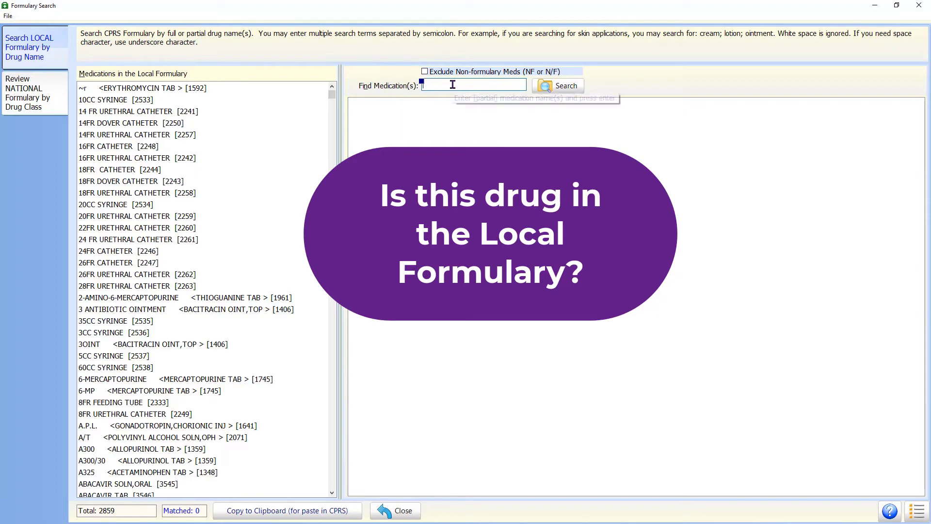
pyautogui.rightClick(458, 87)
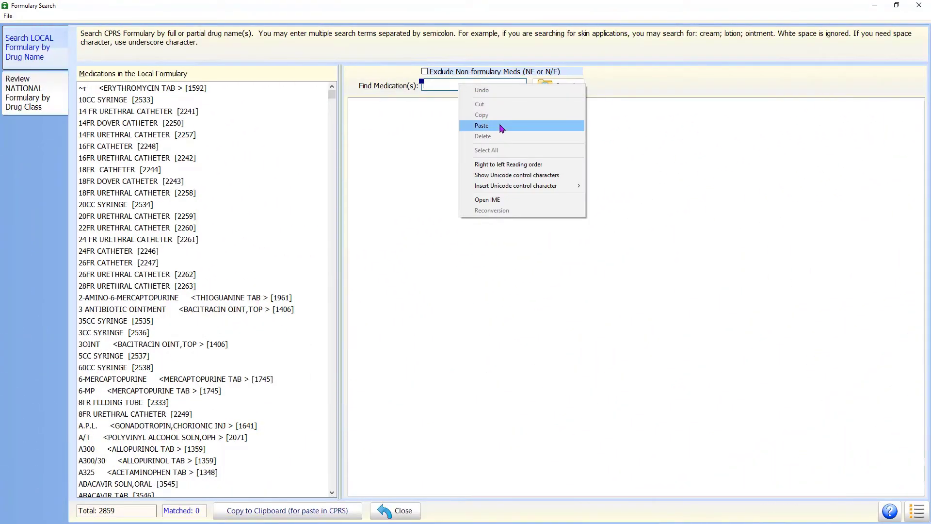
pyautogui.click(504, 130)
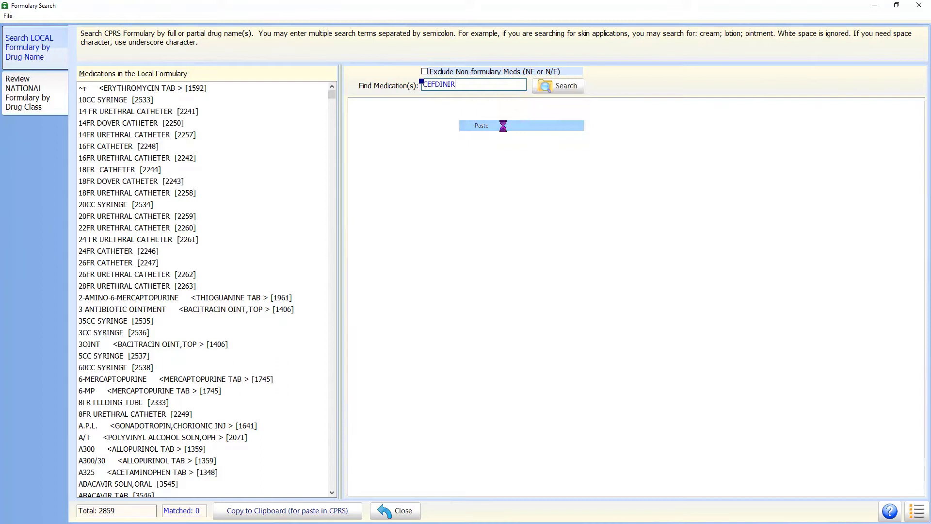
pyautogui.click(563, 89)
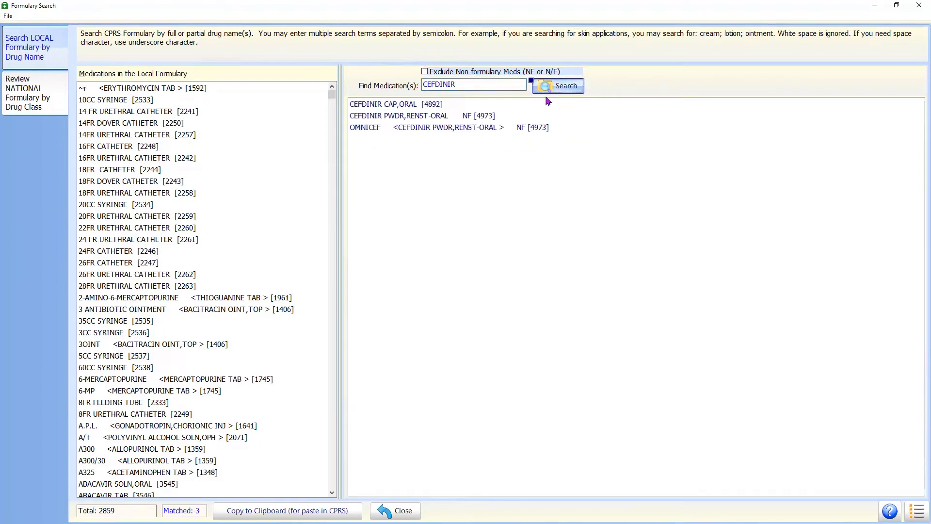
pyautogui.click(426, 106)
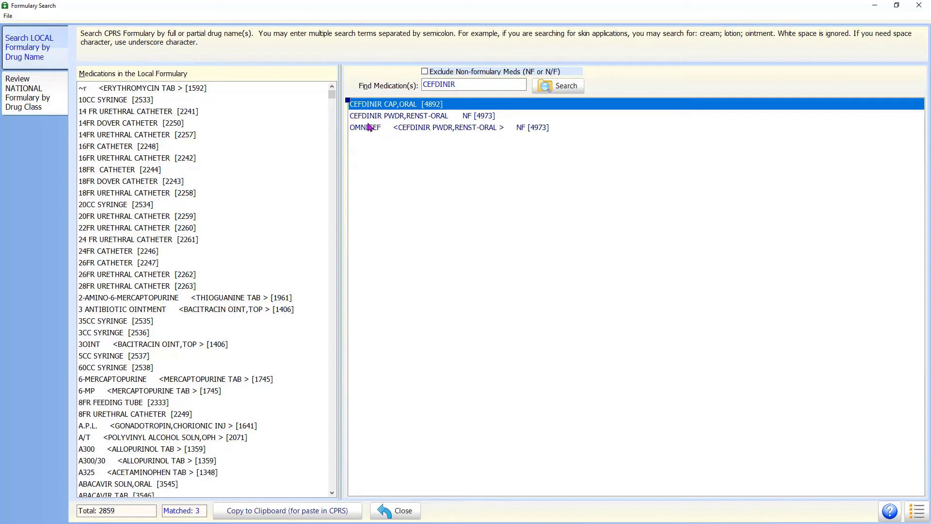
# Rerun the CEFDINIR search excluding non-formulary meds, then including them again
pyautogui.click(423, 71)
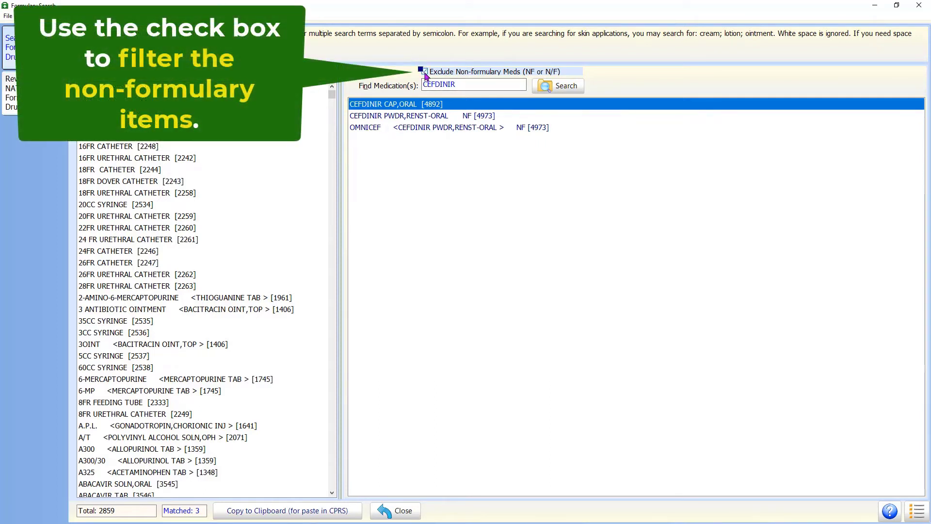
pyautogui.click(558, 85)
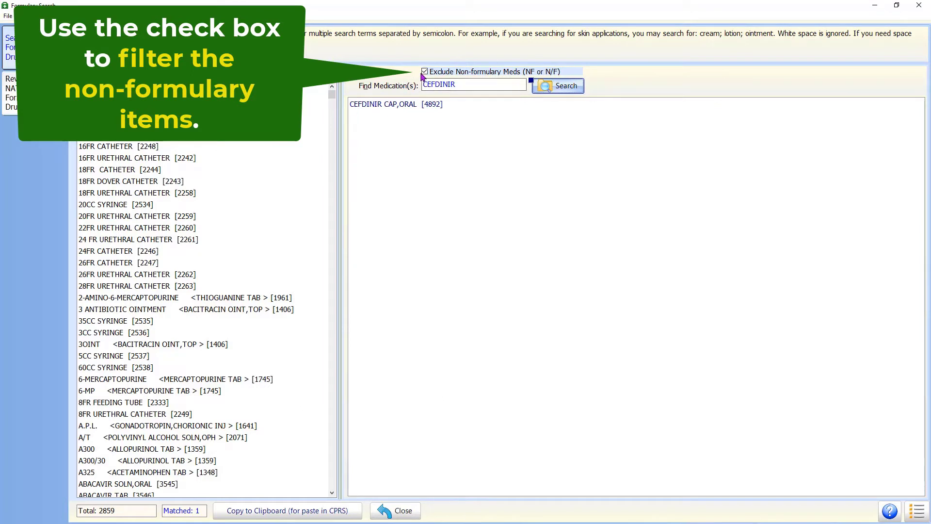
pyautogui.click(424, 72)
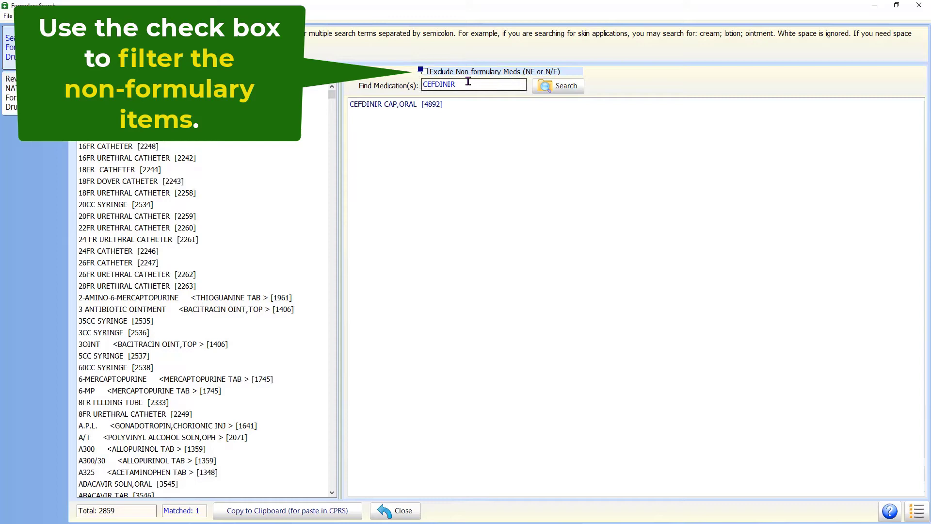
pyautogui.click(565, 86)
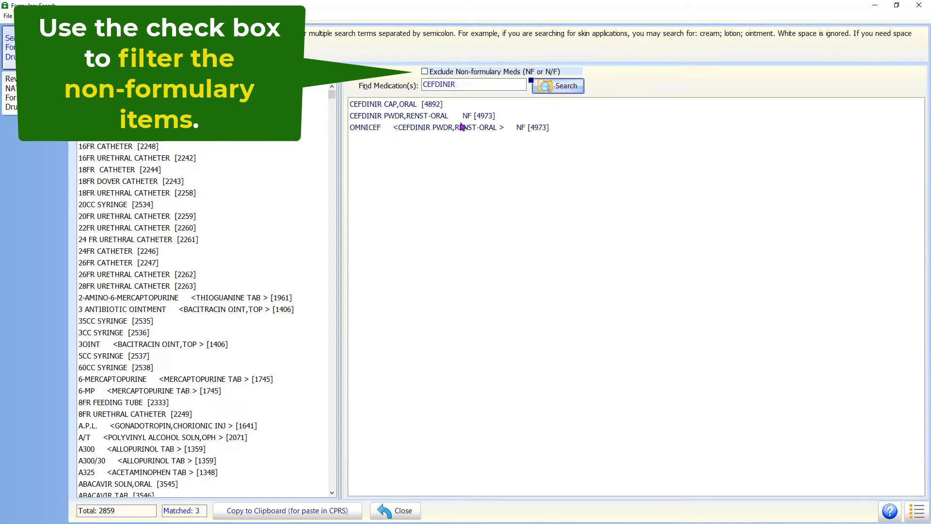